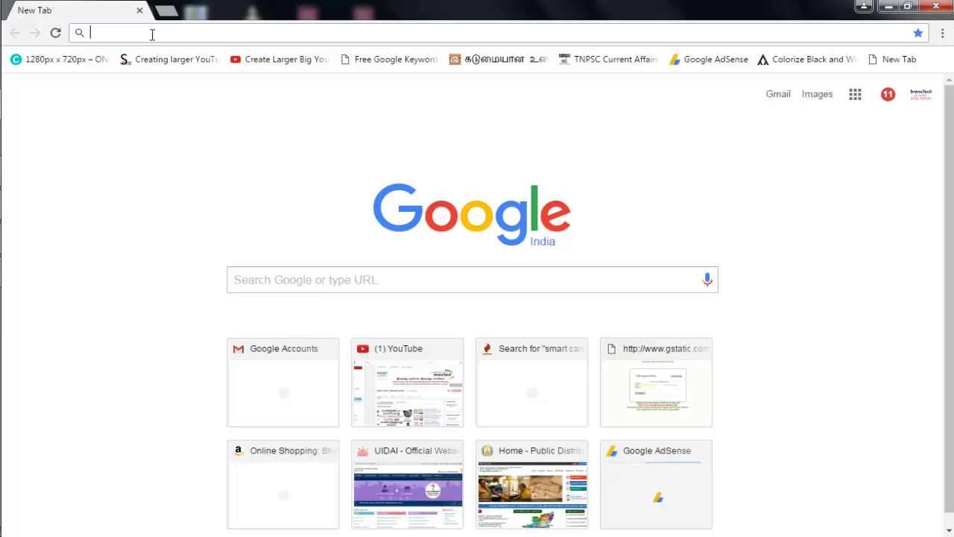
Load tnpds.gov.in in Chrome using the address-bar autocomplete
text(t)
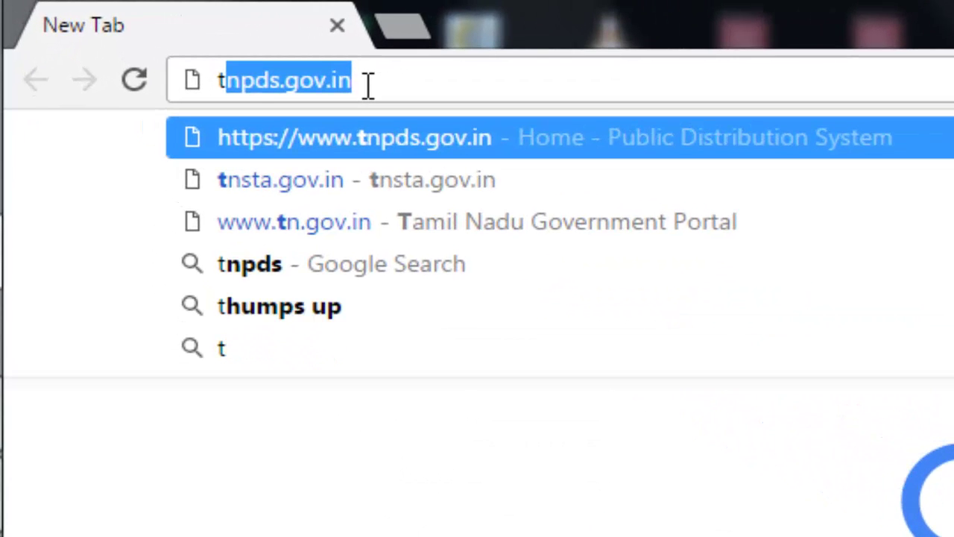
key(Right)
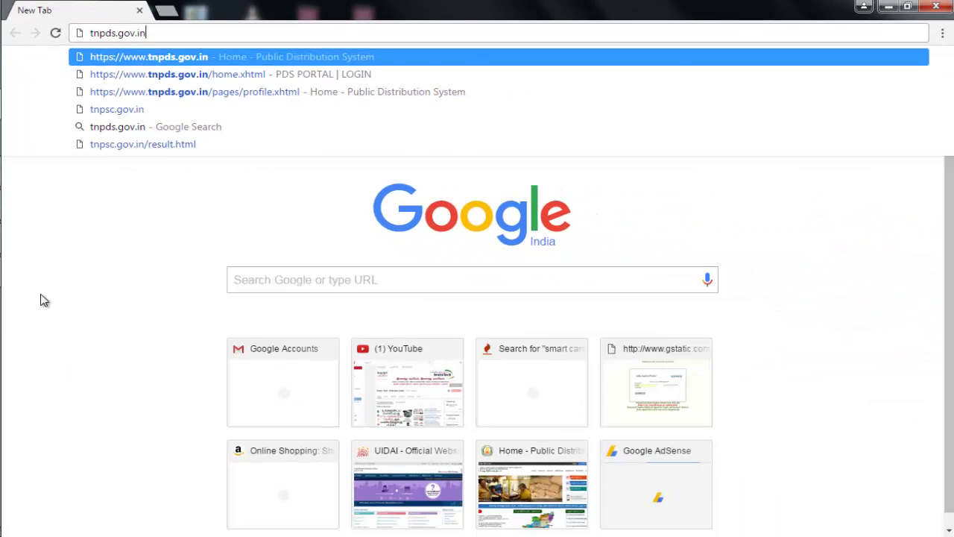
key(Return)
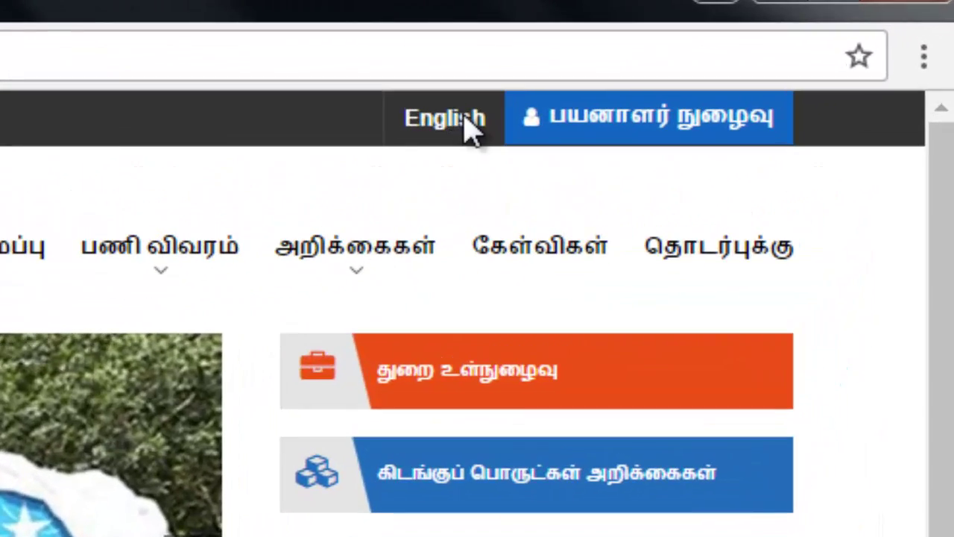
Switch the portal to English and log in as a beneficiary with the registered mobile number and OTP
click(523, 111)
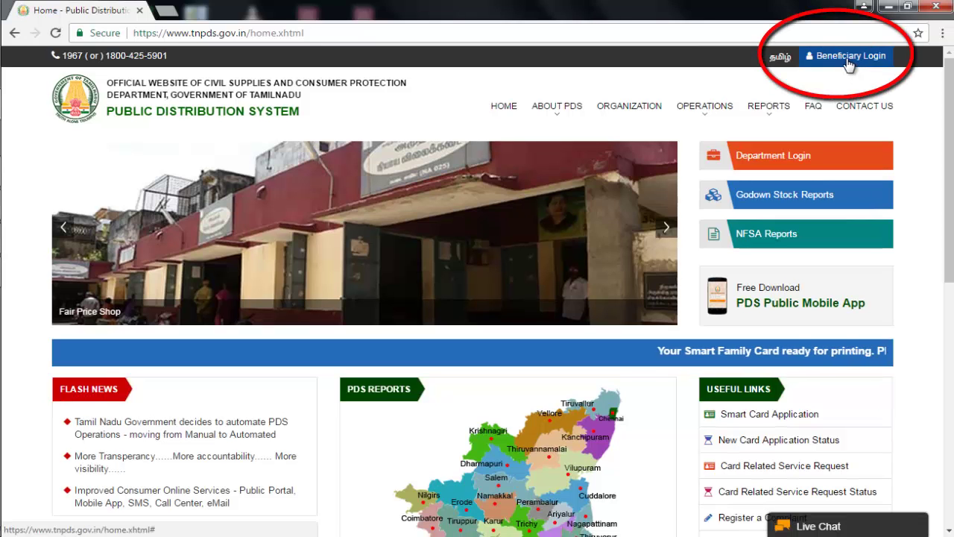
click(849, 63)
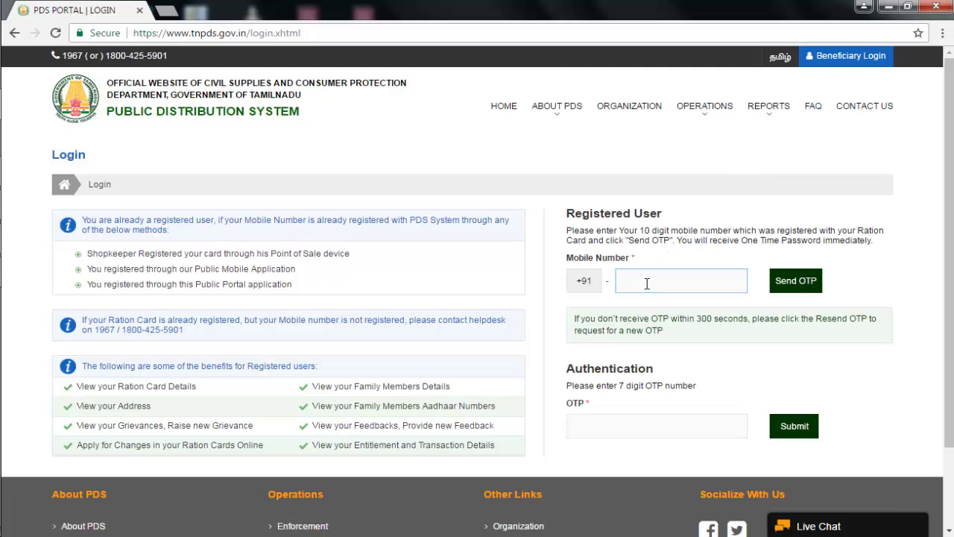
text(9999999999)
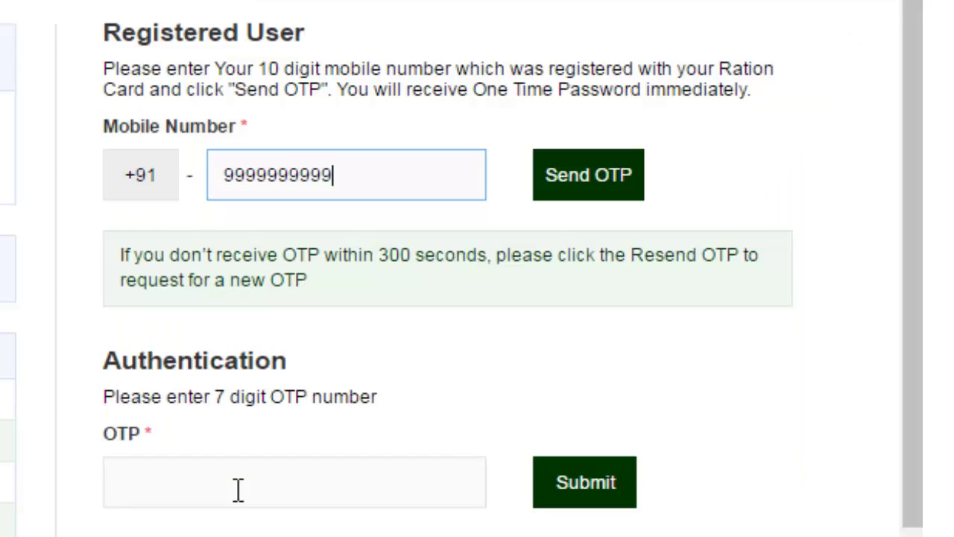
click(240, 489)
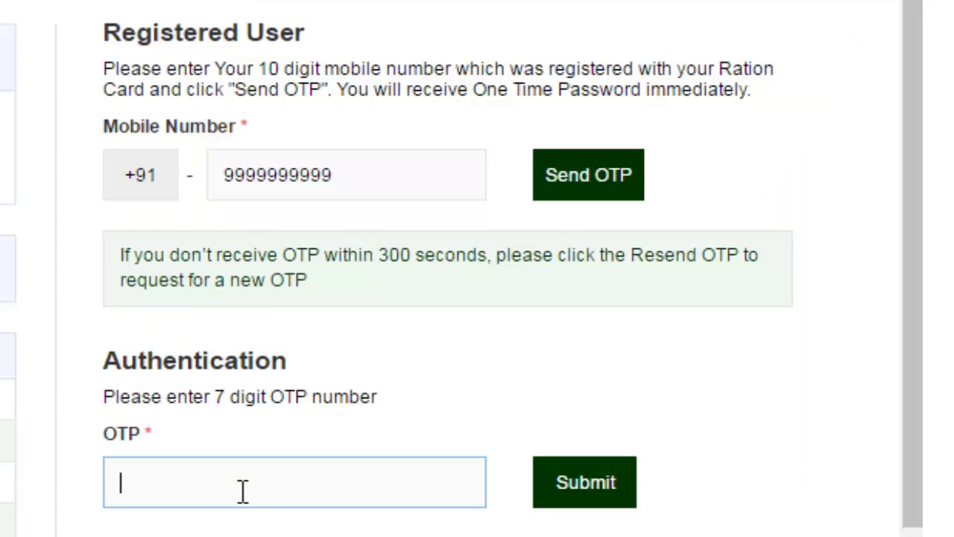
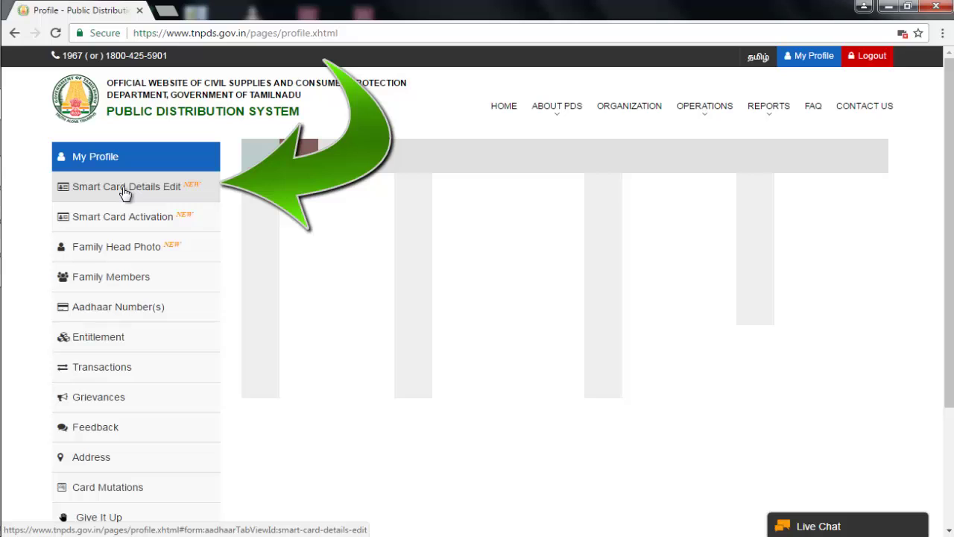
Open Smart Card Details Edit and try a photo upload, cancelling the file picker without a photo
click(122, 186)
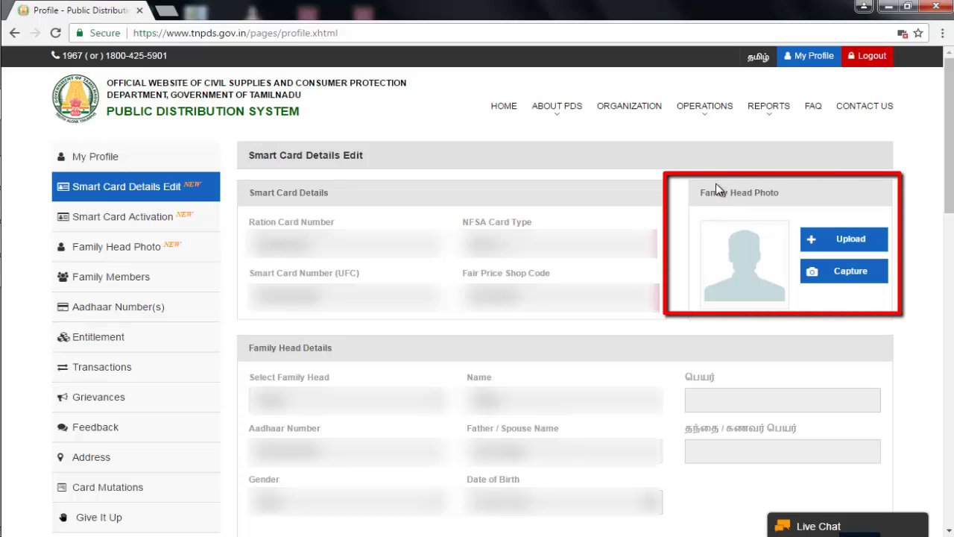
click(851, 239)
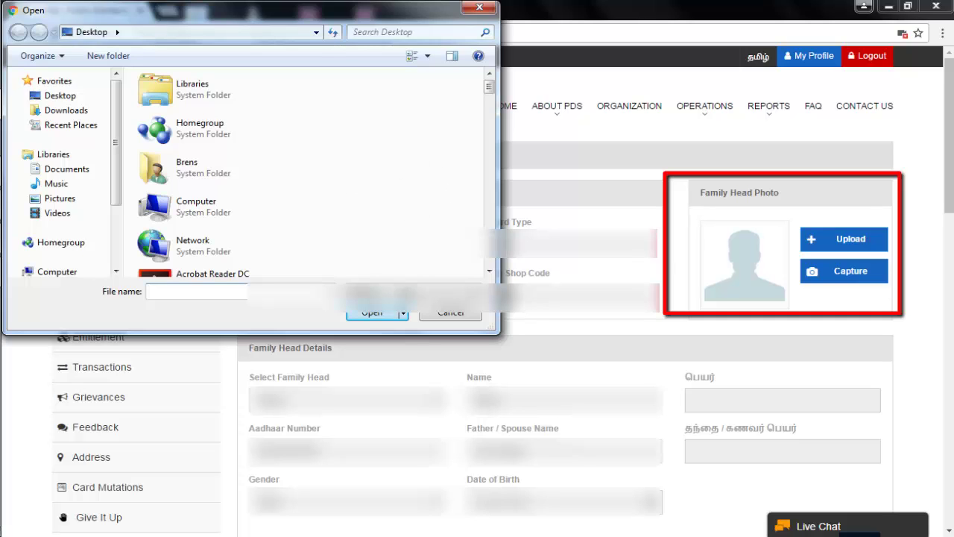
click(481, 9)
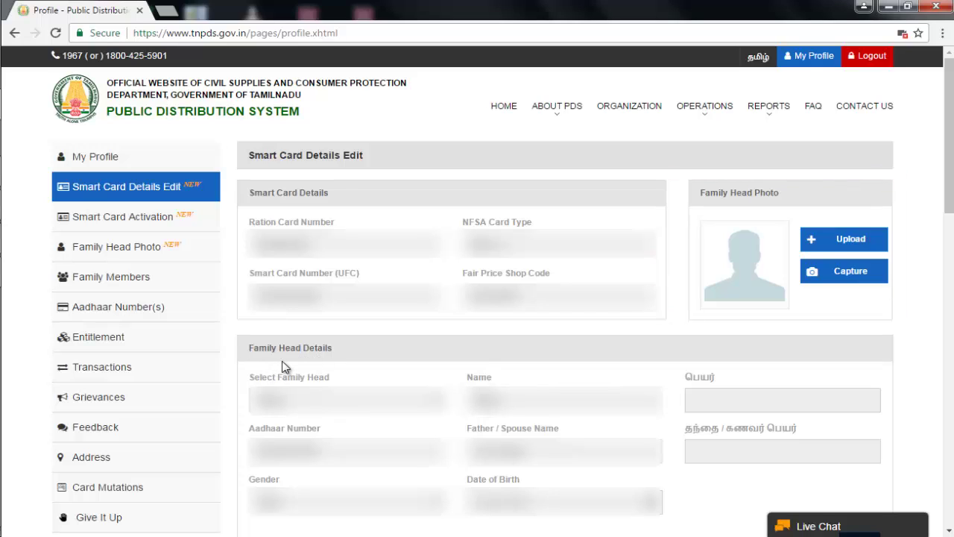
click(434, 403)
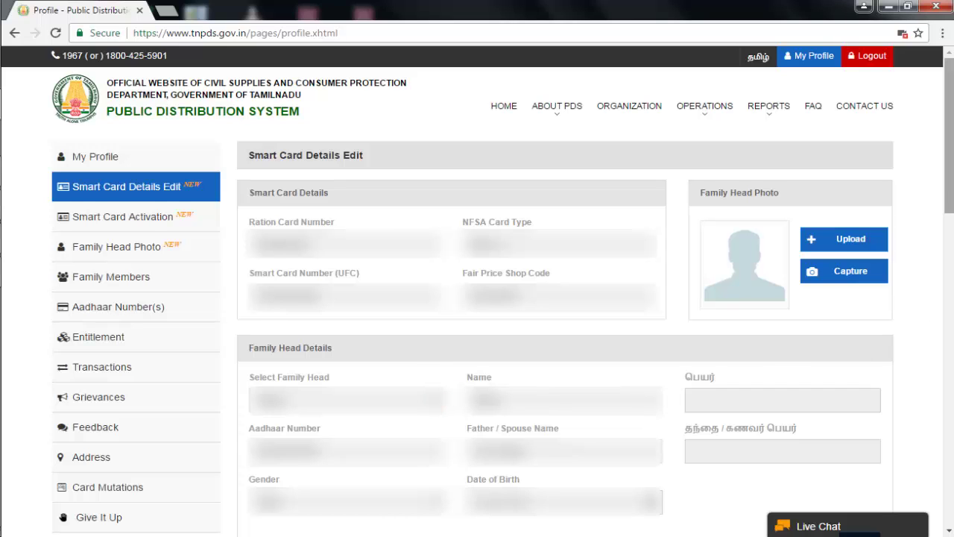
scroll(852, 477, down, 1)
Unlock Family Head Details, select the Tamil name field, and scroll down to the family member list
click(854, 477)
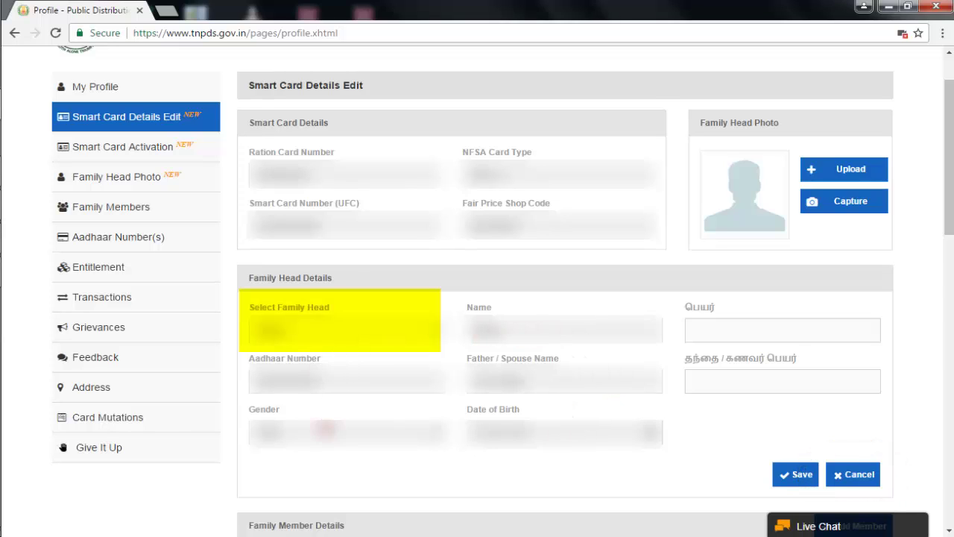
click(706, 328)
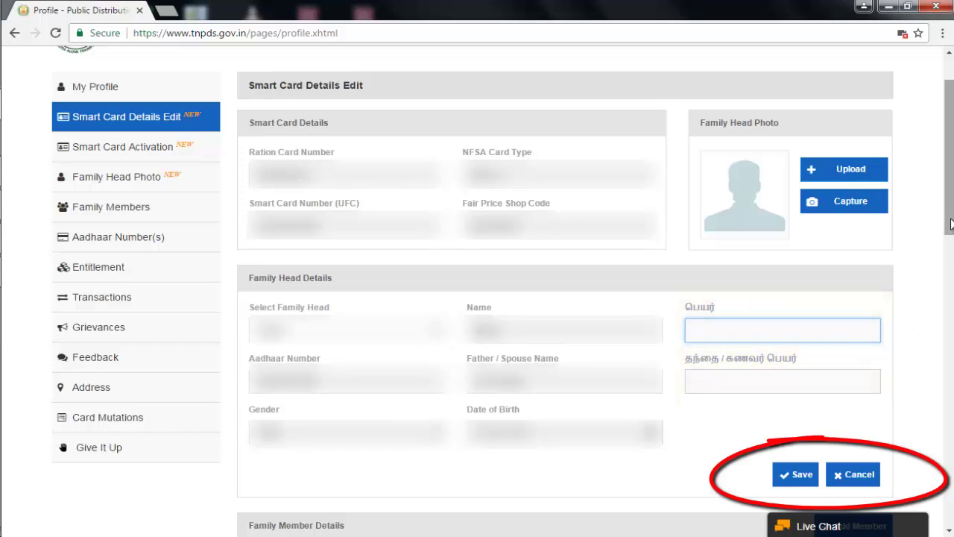
drag(951, 224, 951, 352)
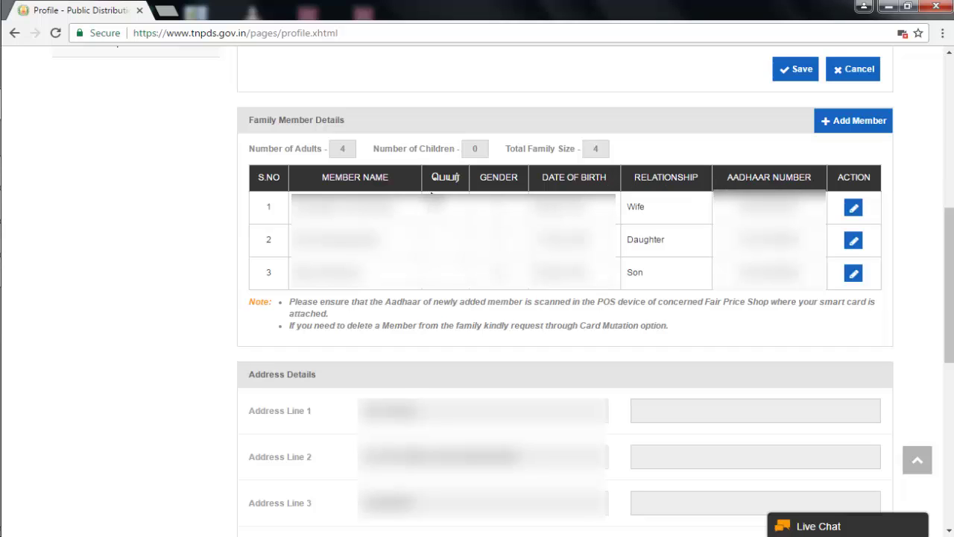
Open the first family member's details, then bring up a blank Add Member Detail form
click(853, 211)
click(243, 368)
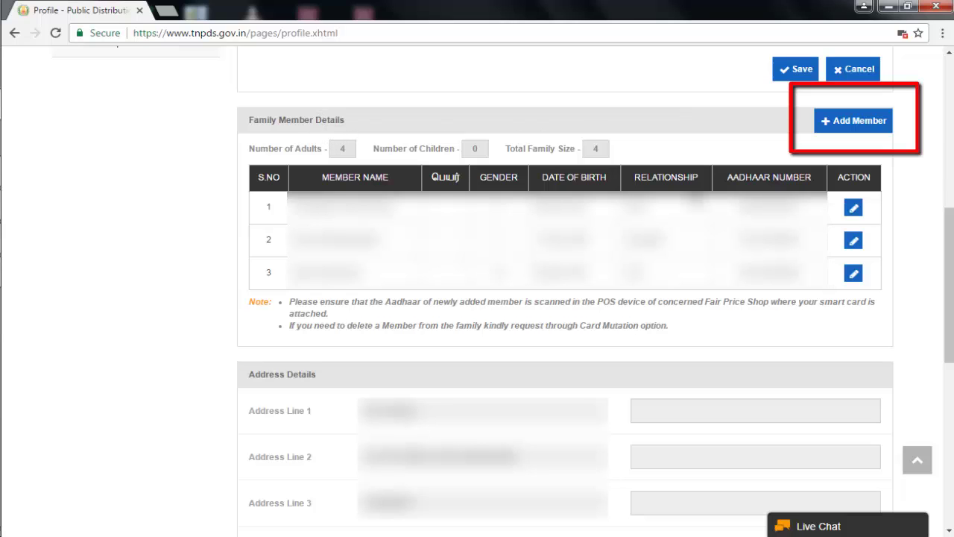
click(849, 131)
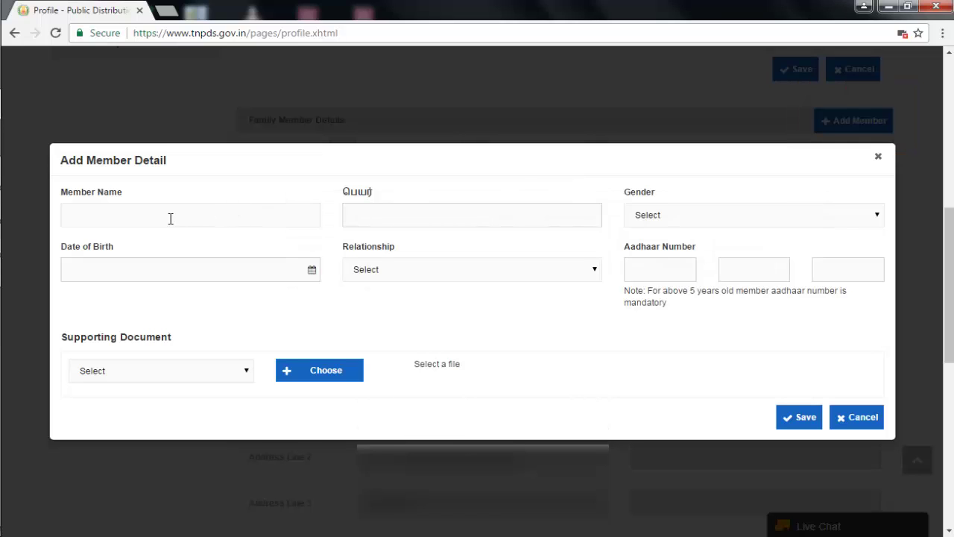
Step through name, gender, birth date, relationship, Aadhaar and document fields without entering anything
click(369, 216)
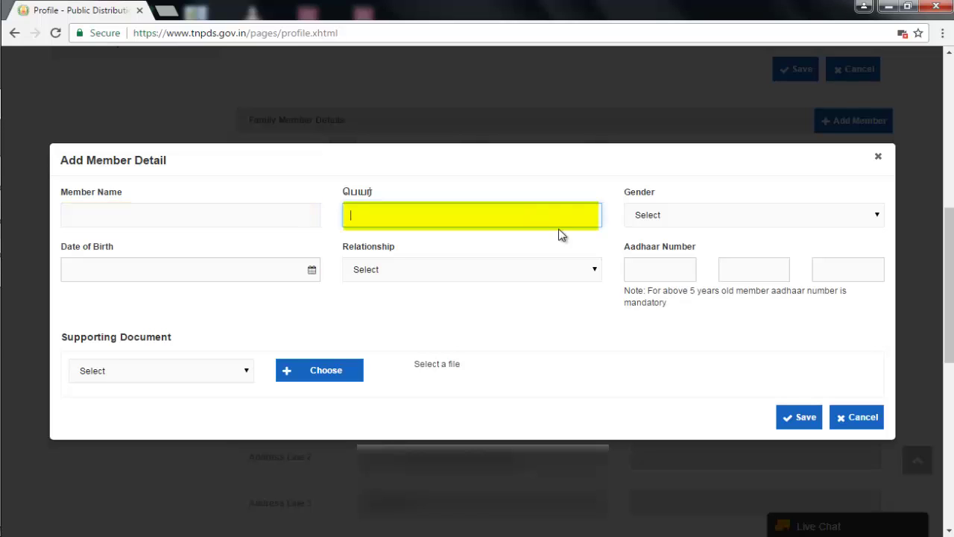
click(654, 221)
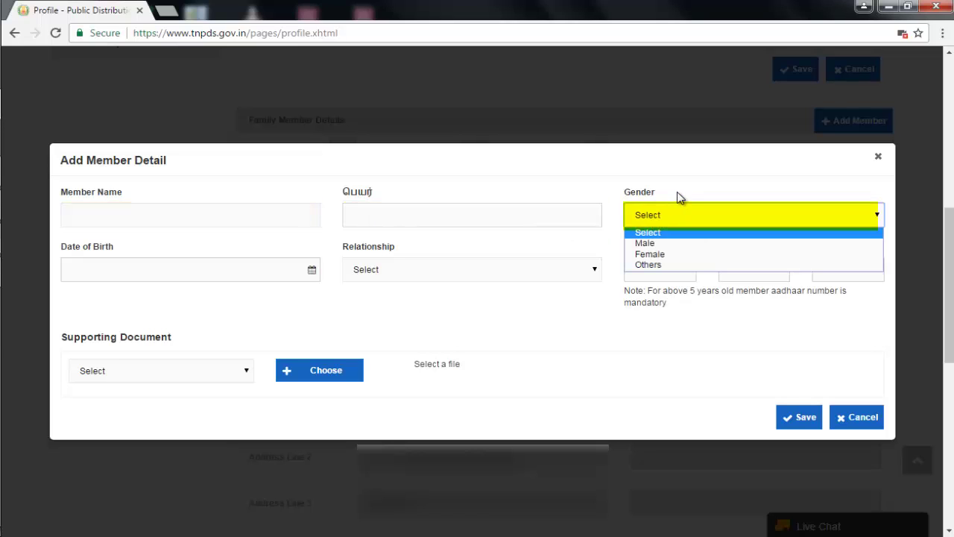
click(677, 191)
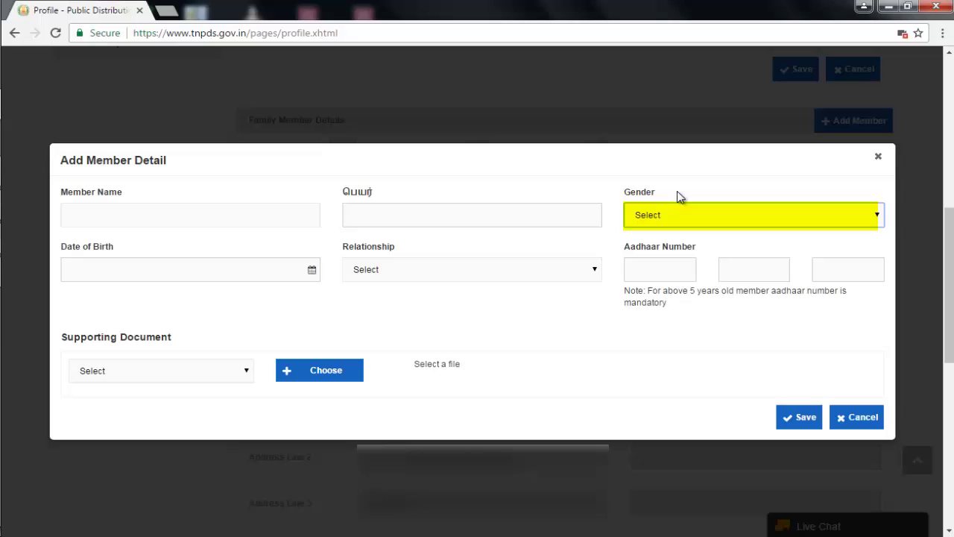
click(218, 272)
click(279, 300)
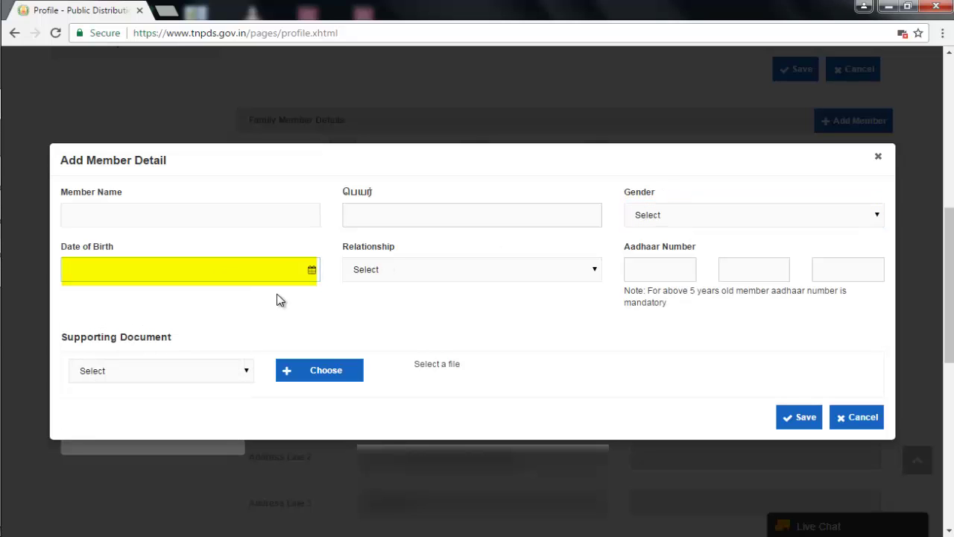
click(419, 275)
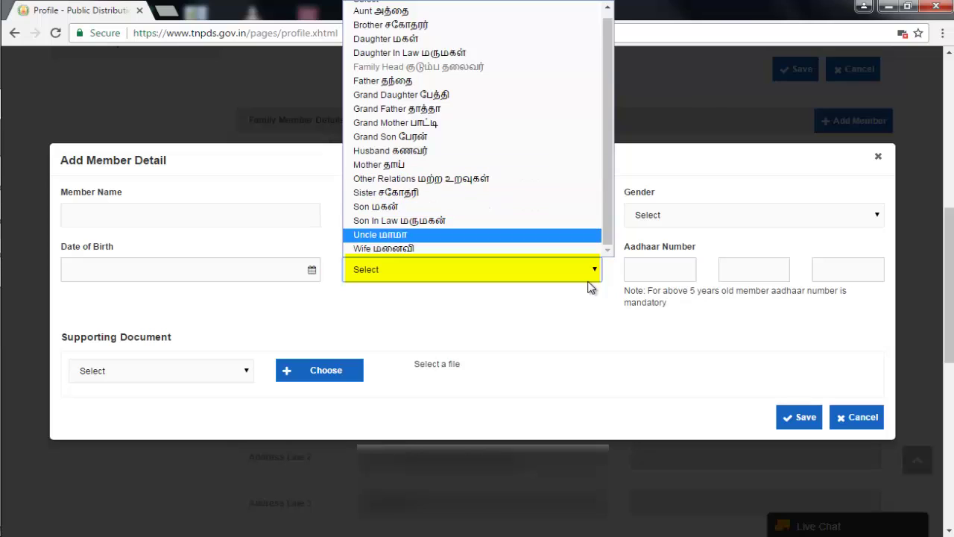
click(582, 325)
click(641, 275)
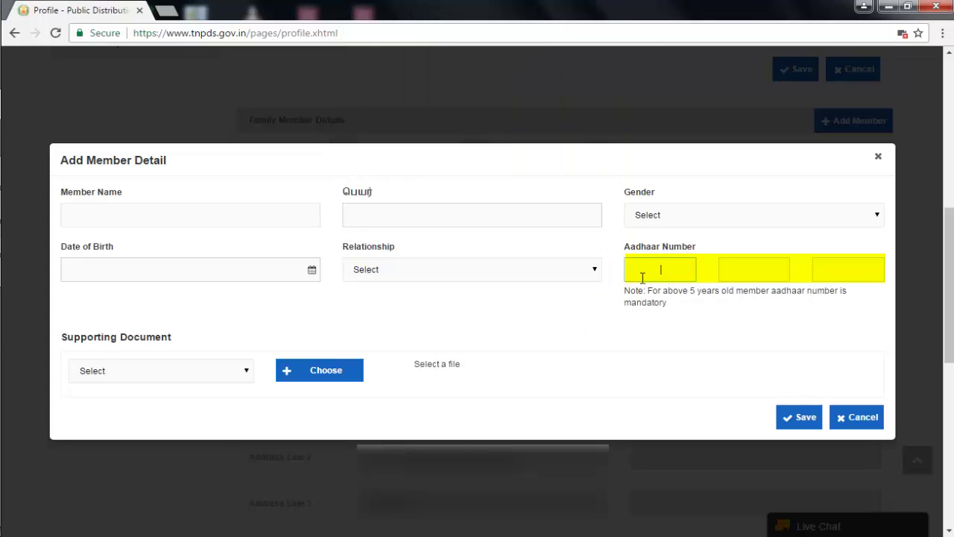
click(170, 369)
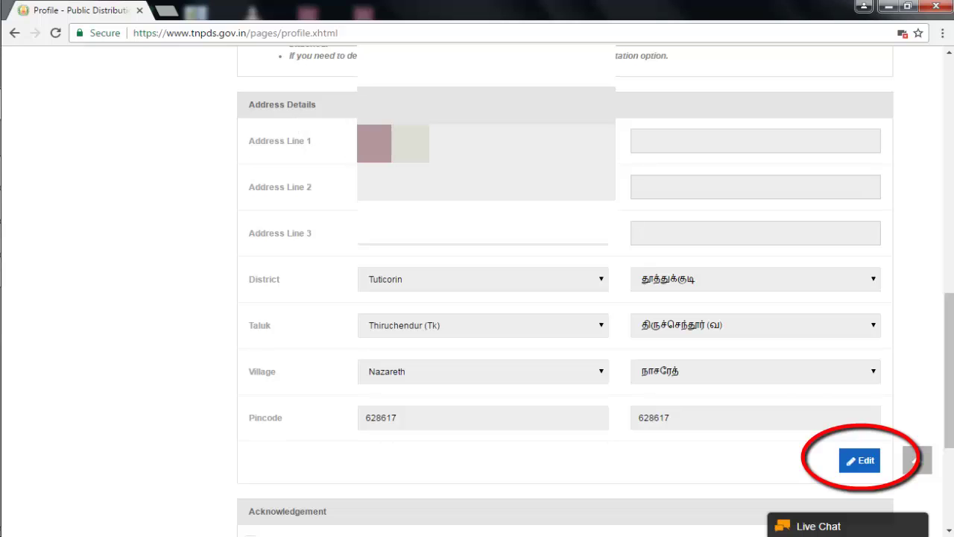
Unlock Address Details and view the address proof document types, leaving the Tuticorin address unchanged
click(863, 464)
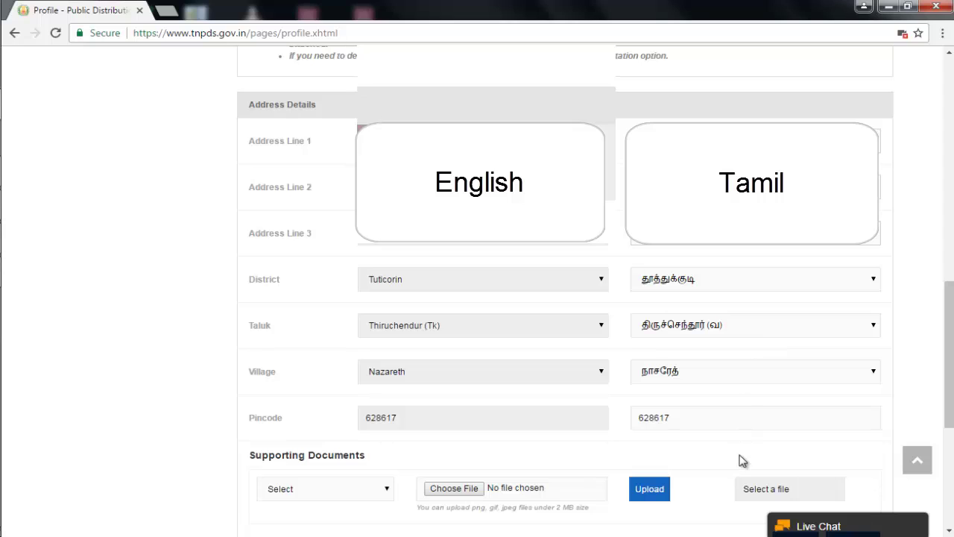
click(387, 490)
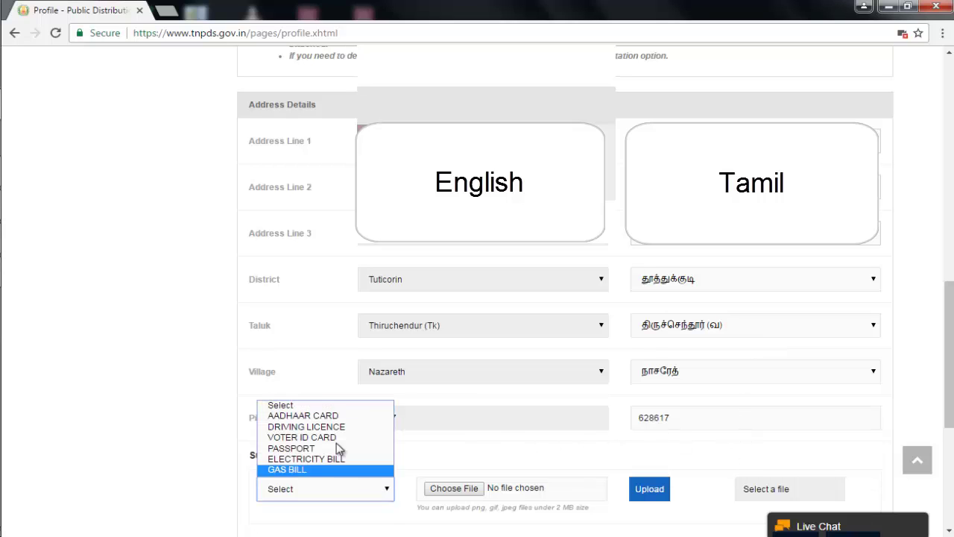
click(468, 459)
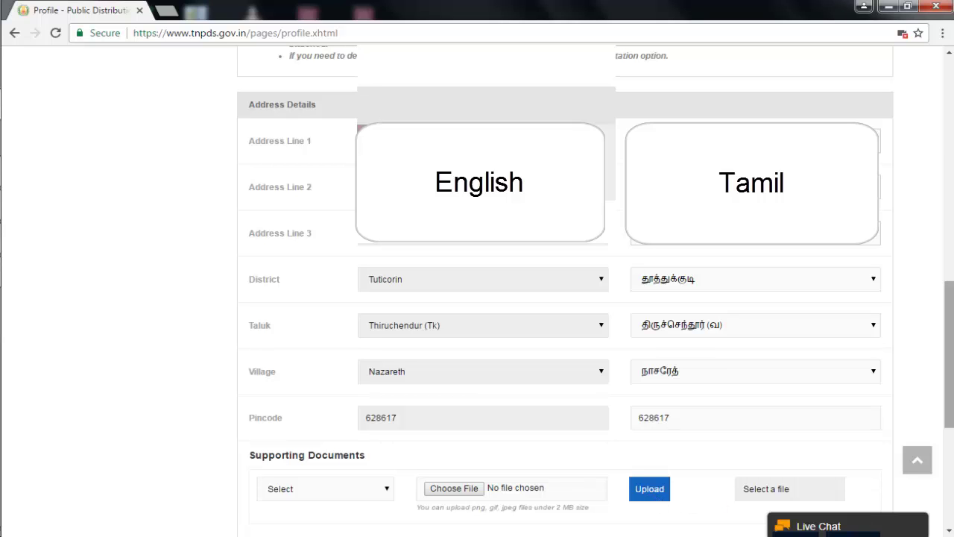
scroll(840, 435, down, 2)
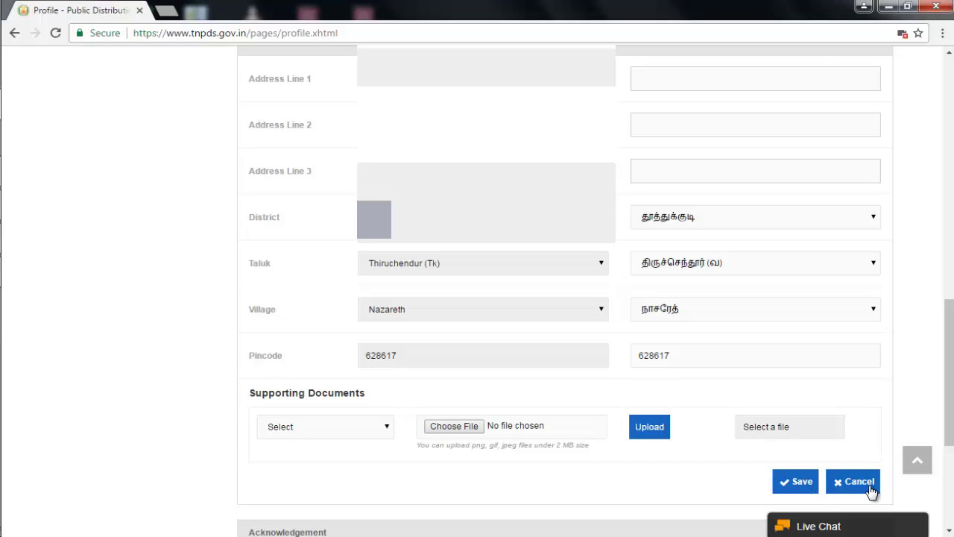
drag(944, 405, 944, 484)
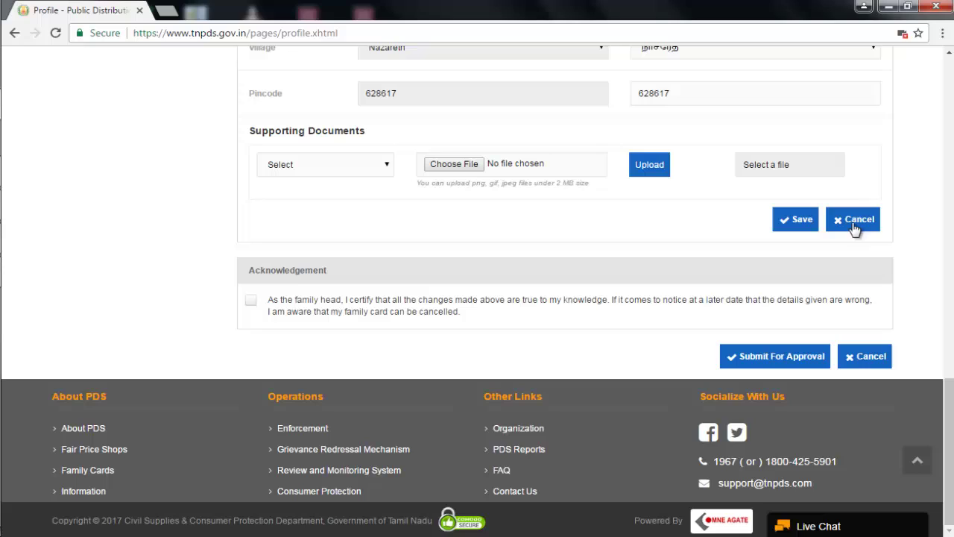
Tick the family head acknowledgement, then cancel the smart card edit request
click(254, 302)
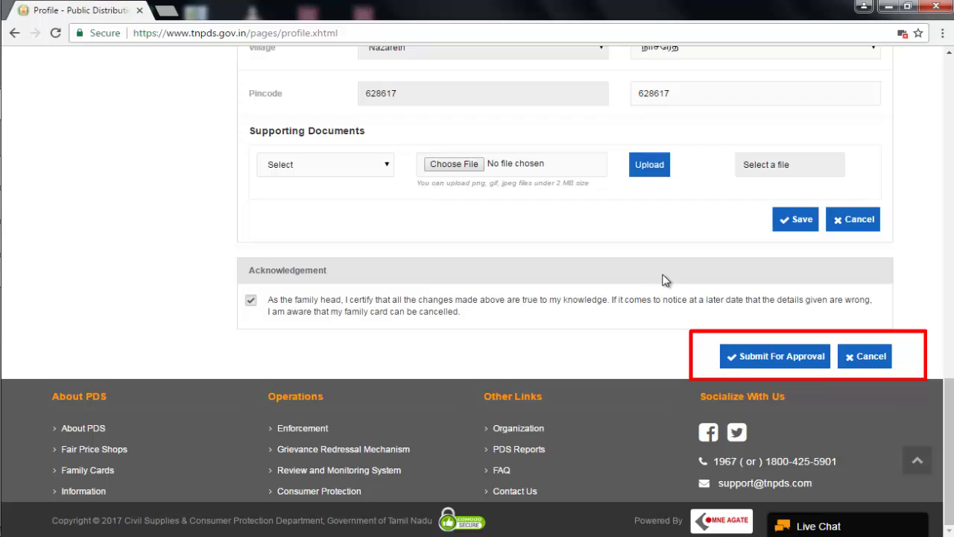
click(873, 357)
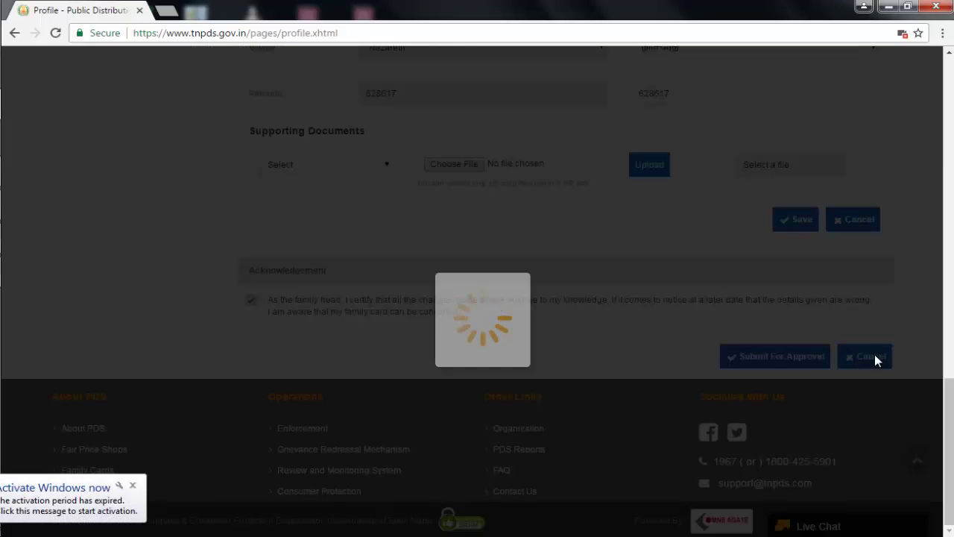